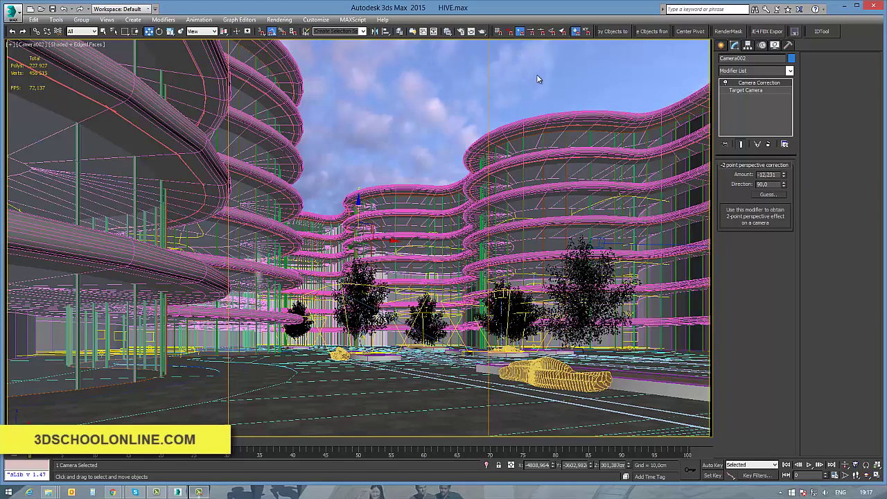
Deselect the camera, open IDTool and clear all existing object IDs in the scene.
click(570, 75)
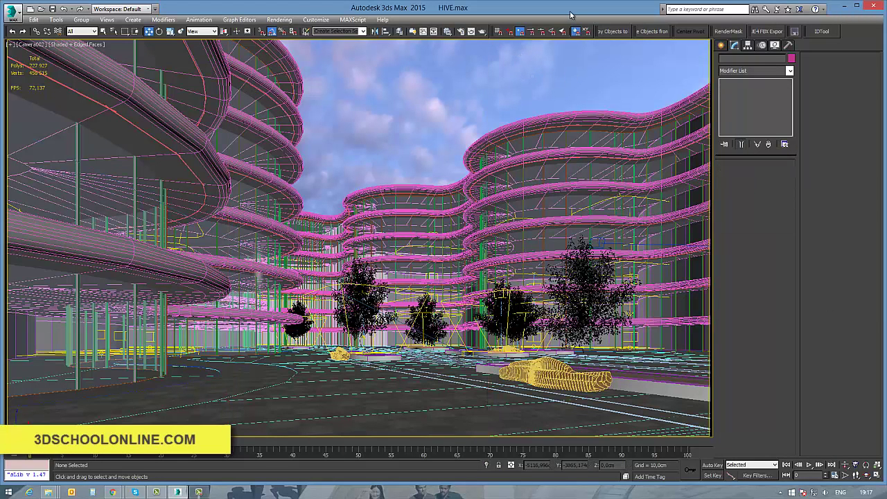
click(824, 32)
drag(627, 122, 556, 117)
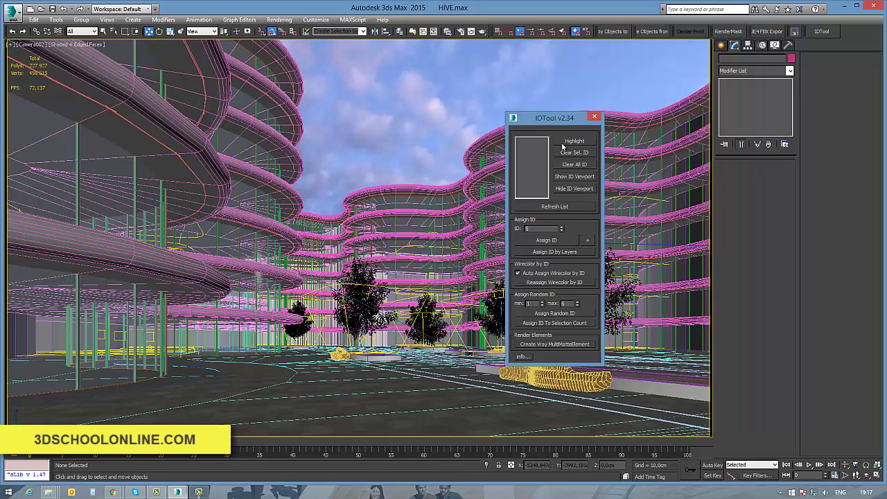
drag(549, 121, 554, 120)
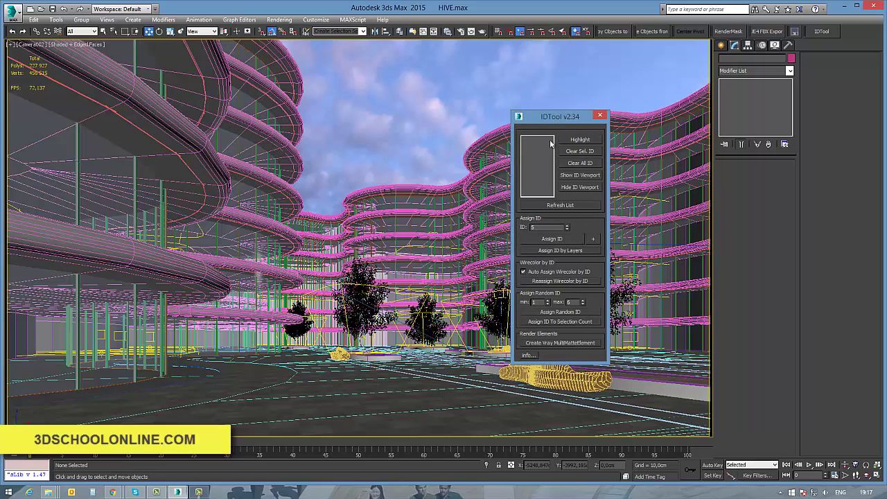
click(578, 164)
click(477, 281)
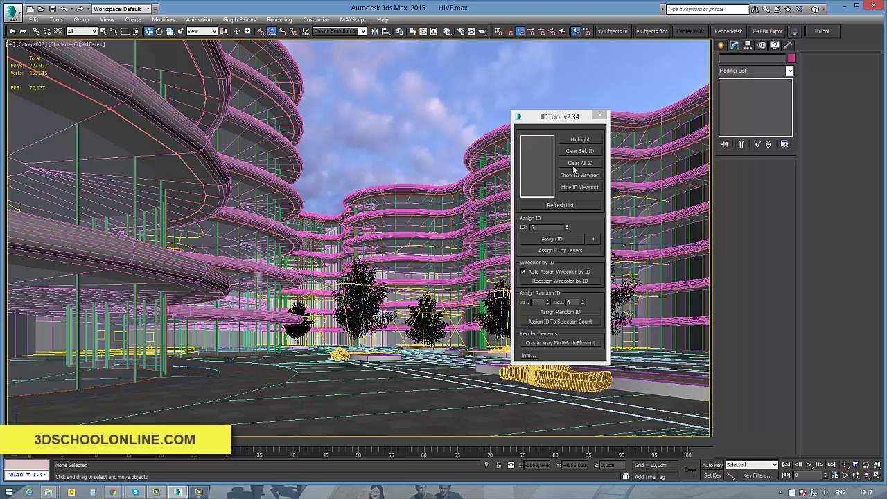
click(578, 163)
click(435, 282)
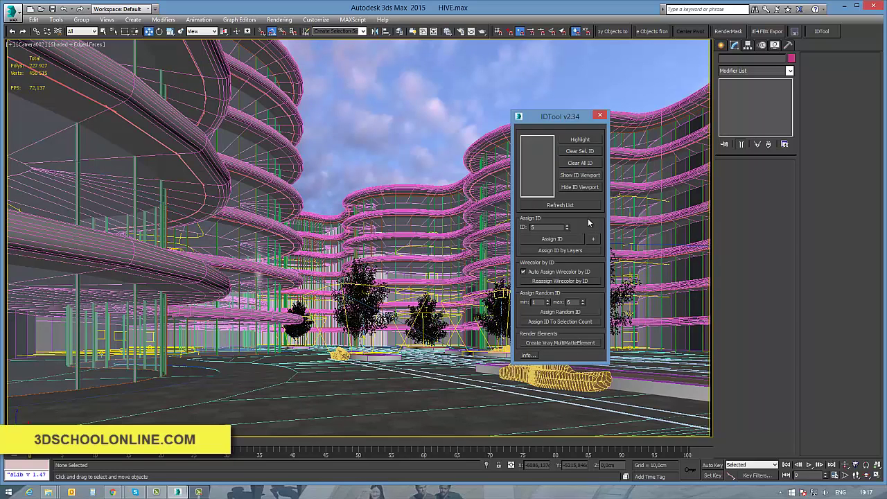
Open Render Setup beside IDTool and show the Render Elements list.
click(460, 32)
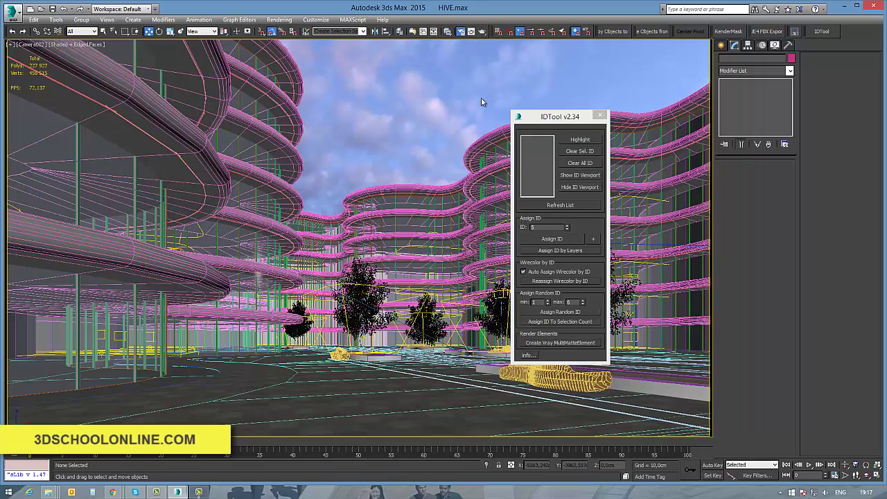
drag(570, 57, 674, 62)
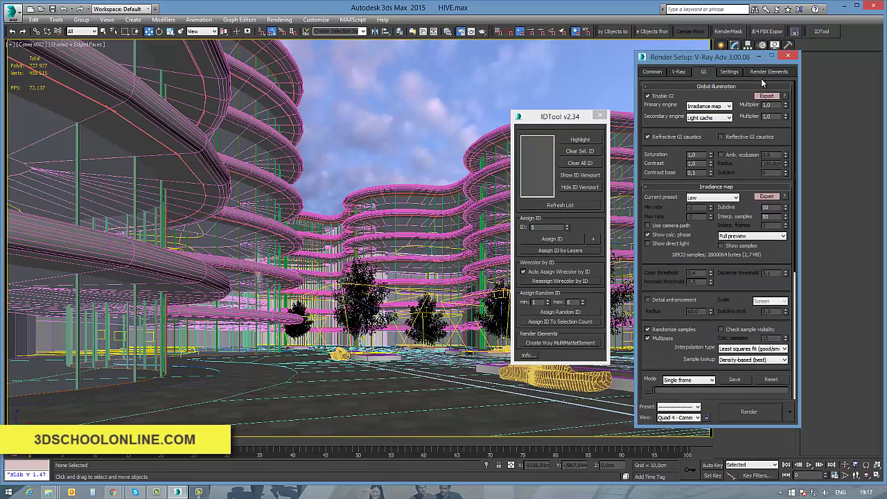
click(766, 72)
mouse_move(783, 135)
mouse_down()
mouse_move(784, 172)
mouse_move(790, 125)
mouse_up()
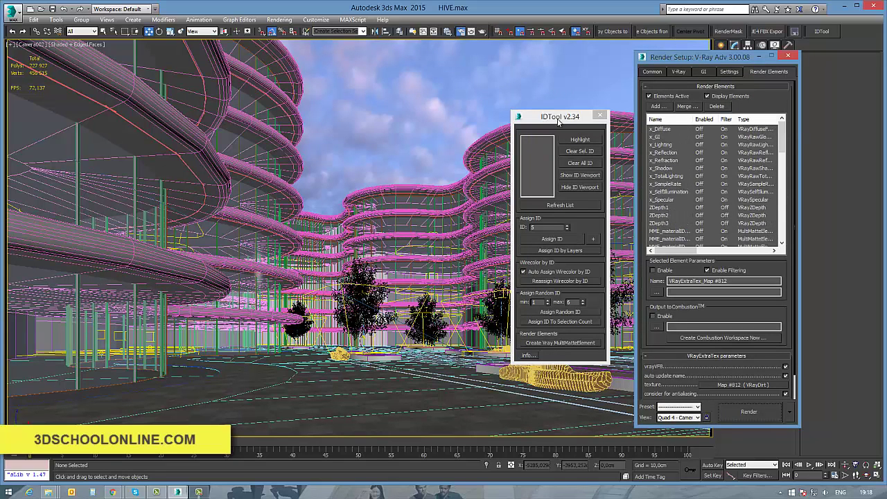
Select all 103 objects, assign random IDs, and create the MME_IDTool_48 MultiMatte element.
drag(558, 120, 565, 120)
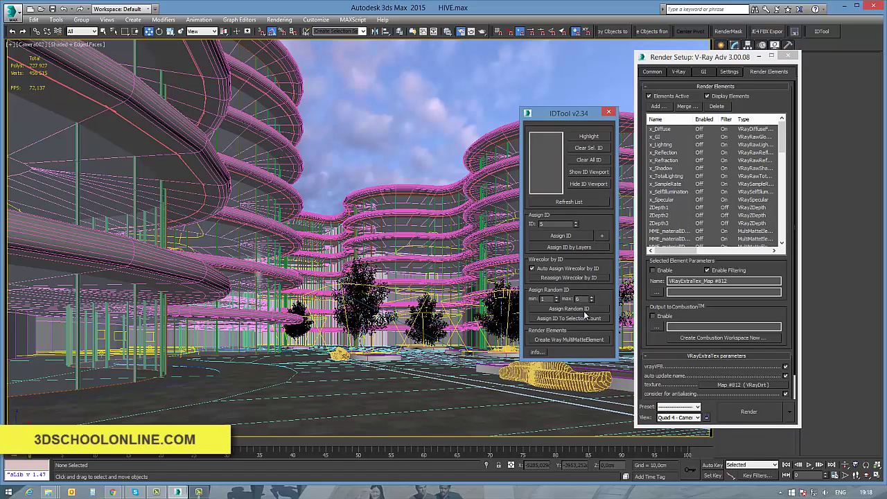
drag(391, 127, 542, 276)
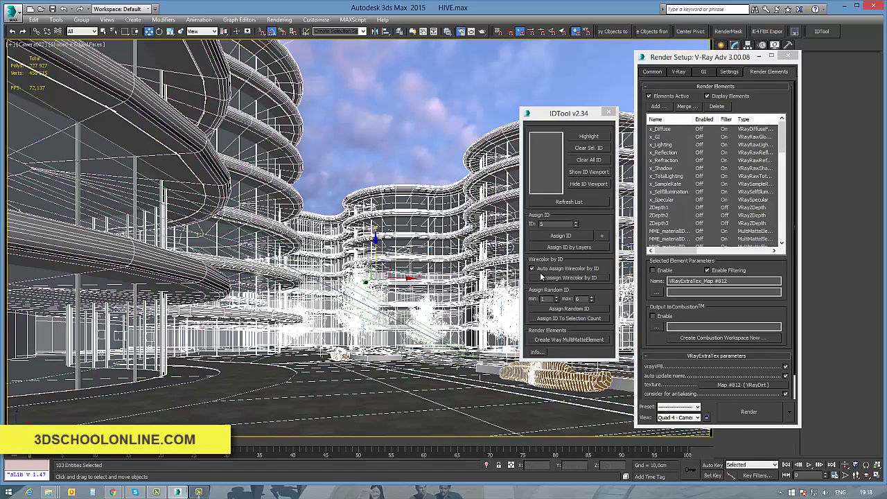
click(569, 309)
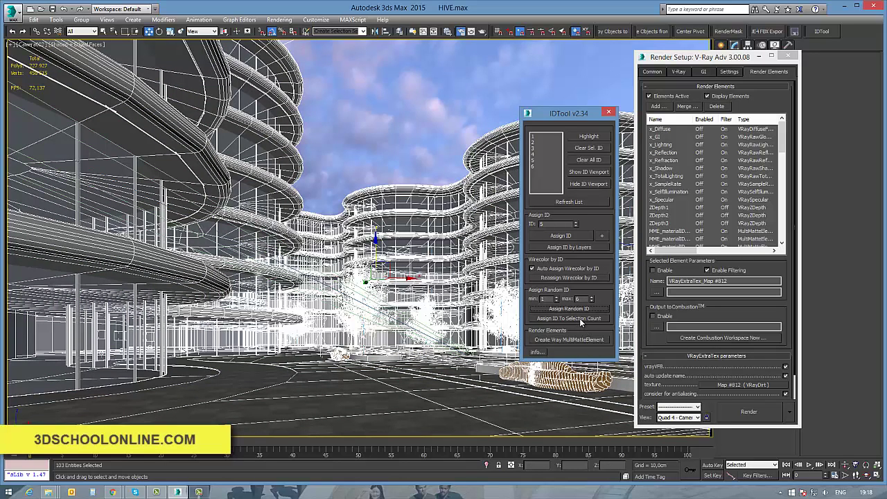
click(580, 318)
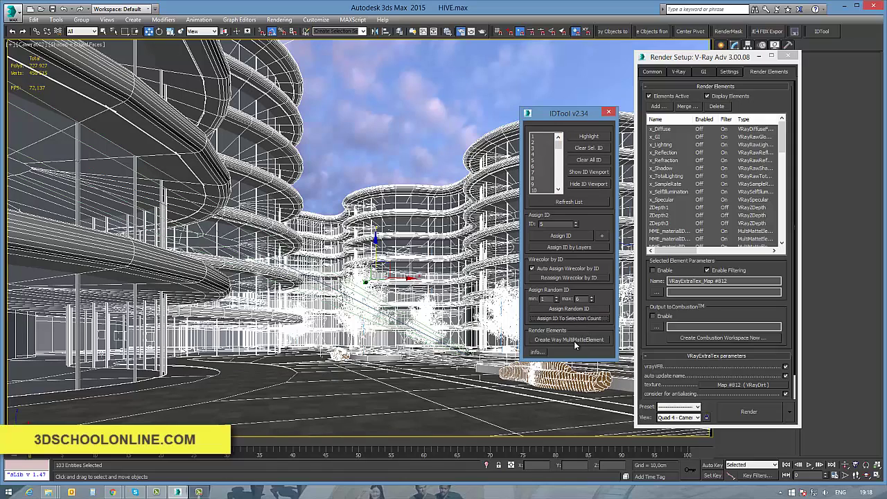
click(574, 342)
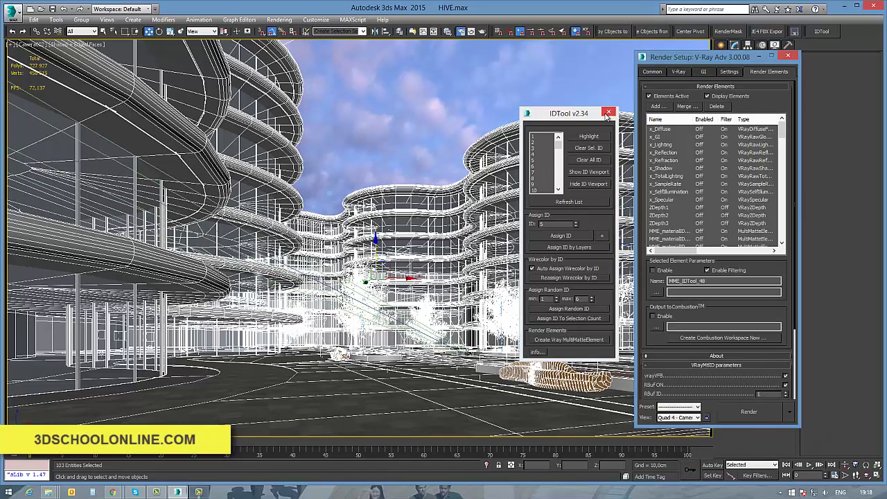
Close IDTool, deselect everything to show ID colours, and review the common render parameters.
click(608, 112)
click(556, 98)
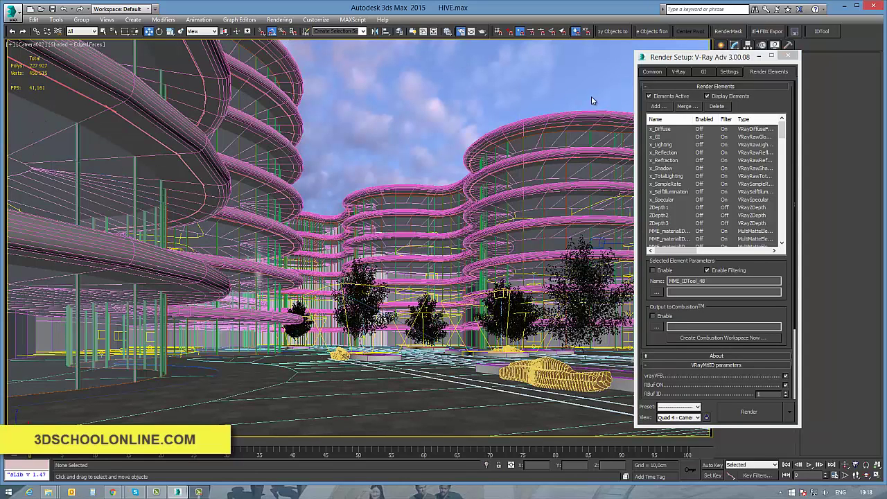
click(662, 72)
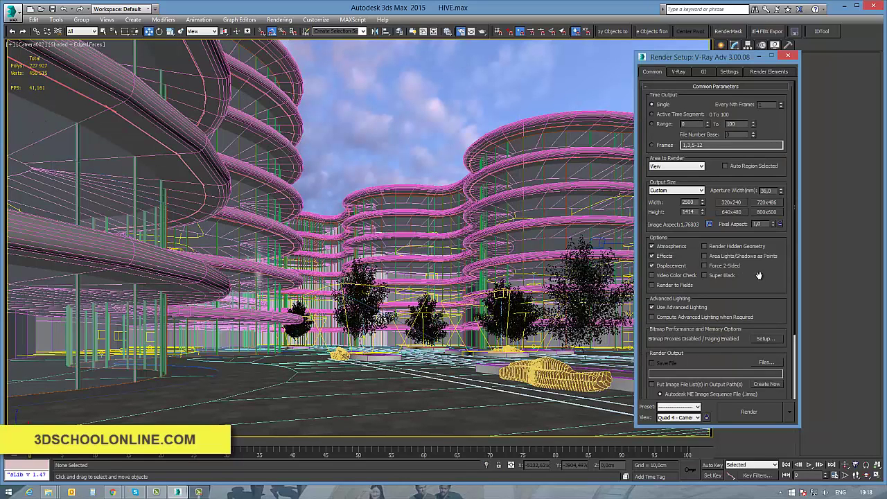
scroll(712, 260, down, 4)
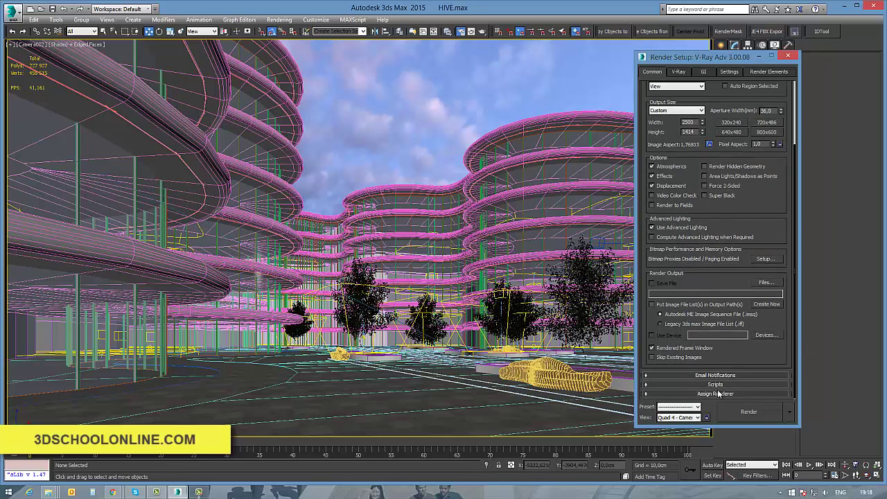
On the V-Ray tab, change the image filter to Area (1.5) and keep the Adaptive sampler.
click(679, 72)
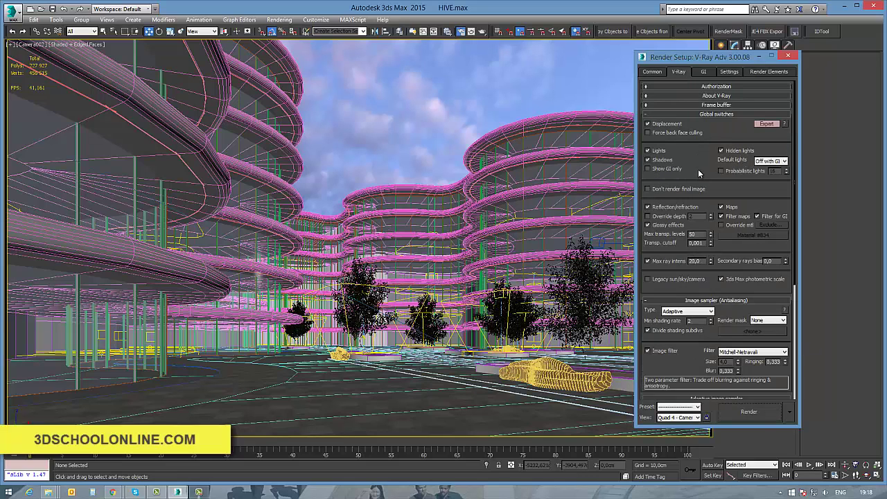
scroll(699, 166, down, 3)
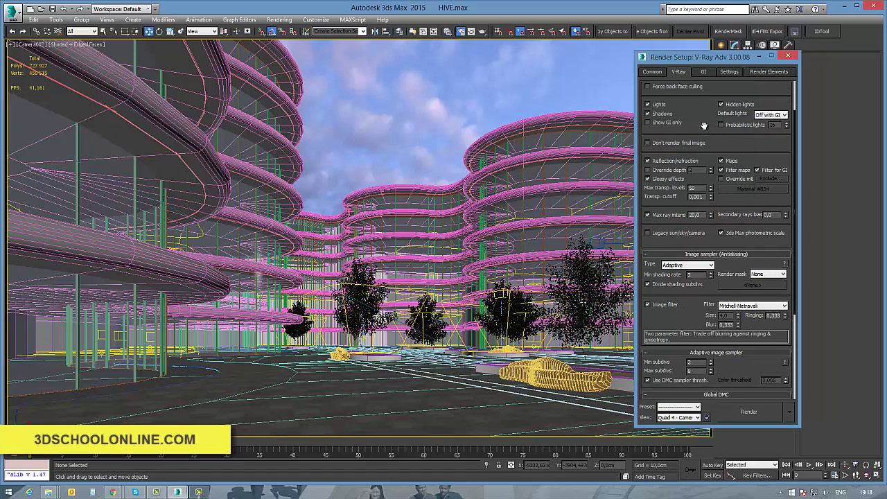
scroll(735, 149, down, 5)
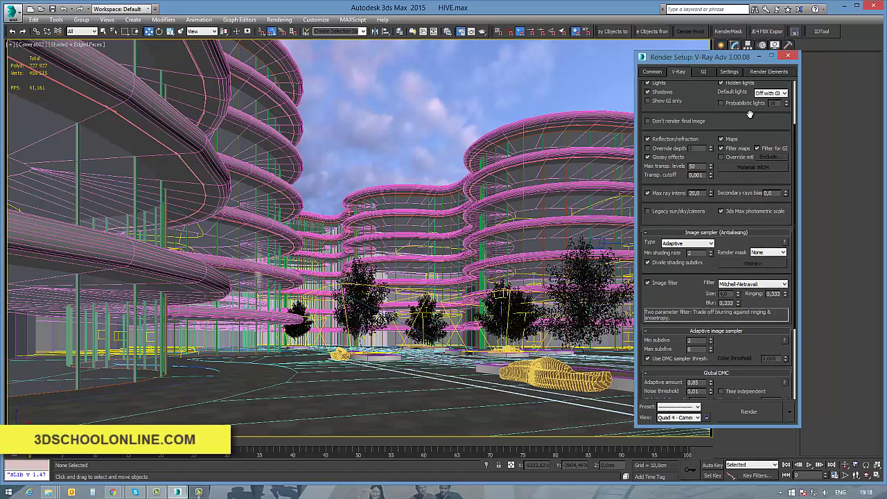
click(754, 229)
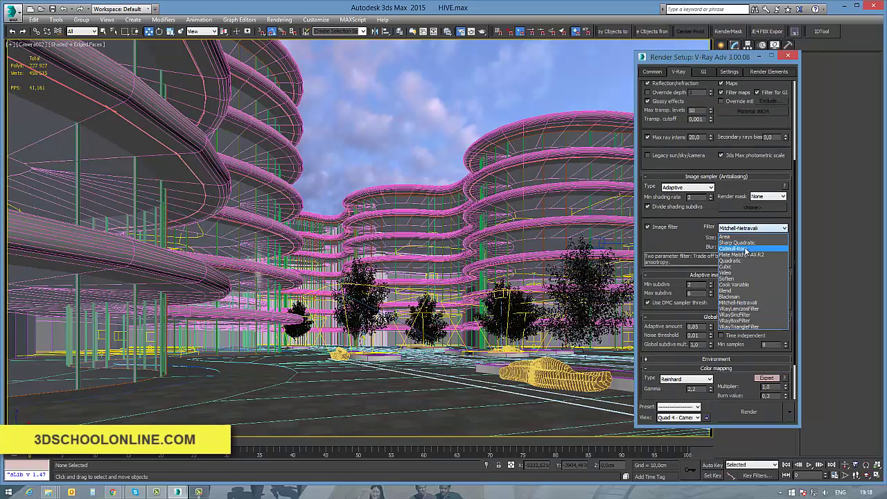
click(725, 237)
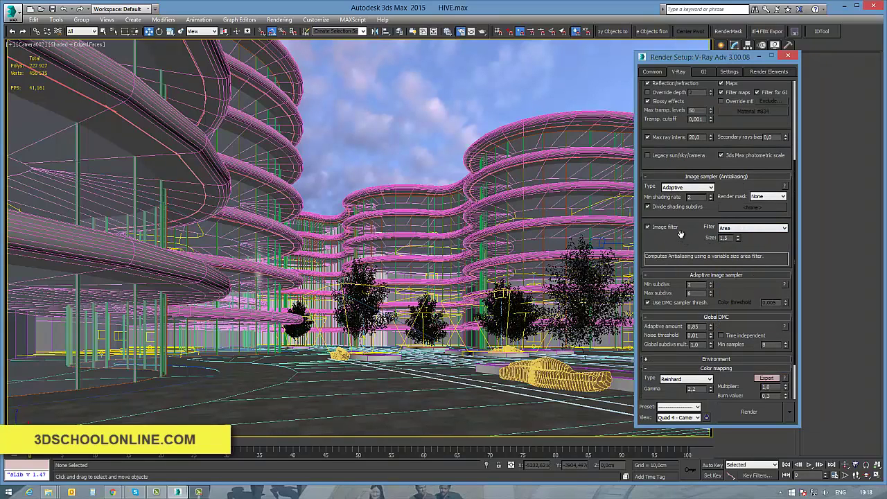
click(710, 188)
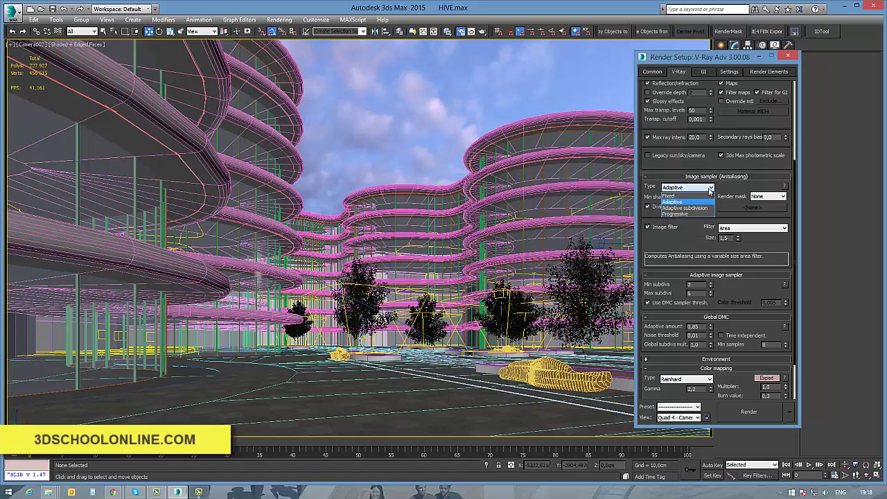
click(708, 190)
scroll(691, 251, down, 3)
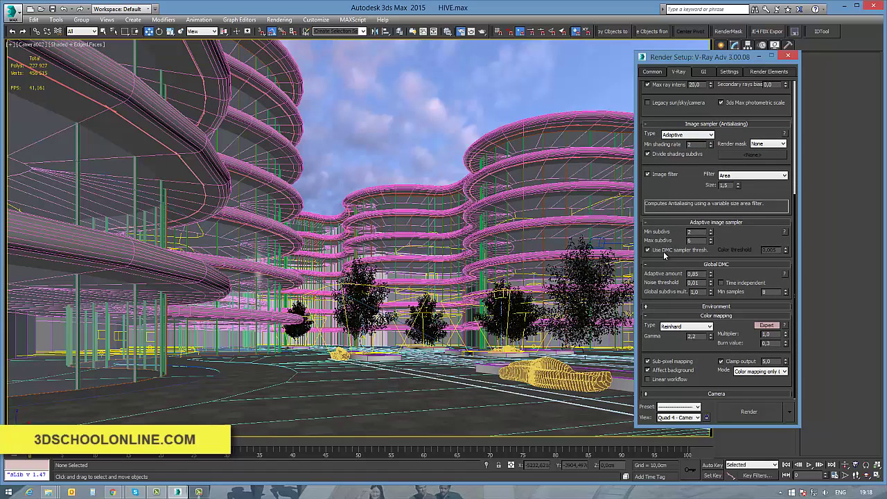
Turn off Use DMC sampler thresh., leaving the colour mapping mode unchanged.
click(663, 250)
click(756, 372)
click(756, 373)
On the GI tab, scroll down and select the light cache subdivs value.
click(704, 72)
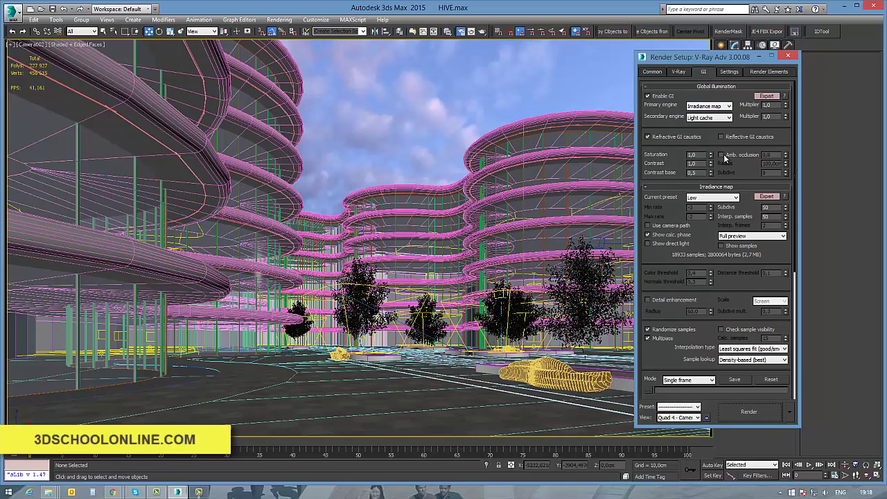
drag(750, 178, 752, 98)
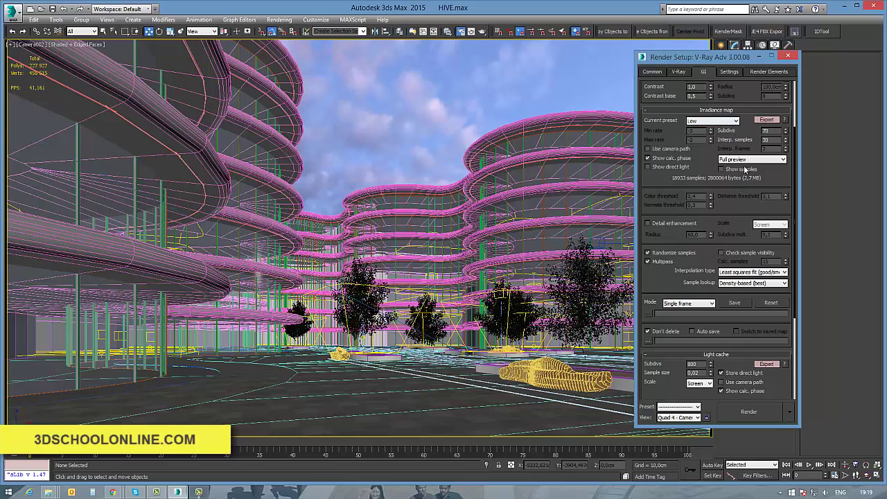
scroll(740, 236, down, 3)
scroll(737, 245, down, 4)
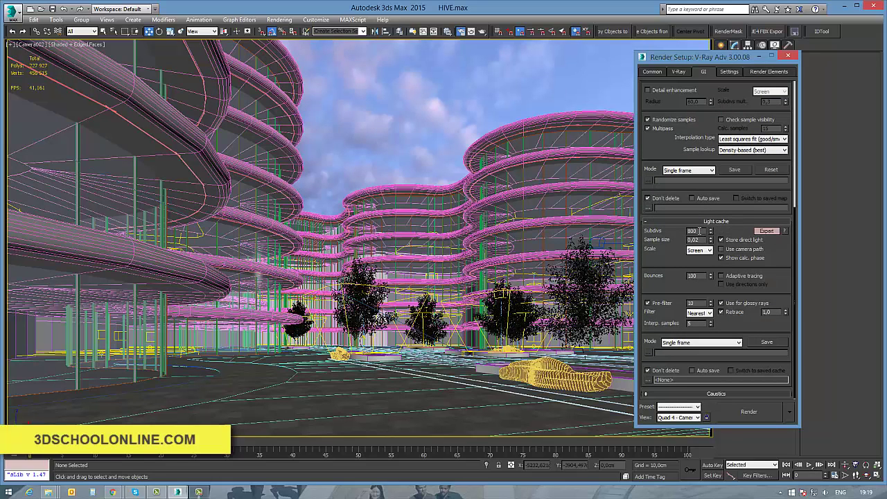
double_click(693, 231)
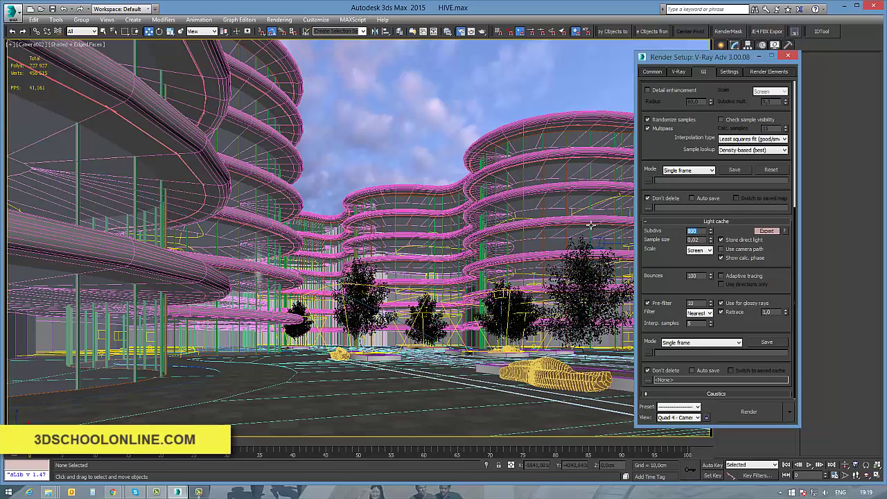
Disable light cache pre-filter, then set dynamic memory limit to 20 and bucket width to 30.
click(660, 303)
click(729, 71)
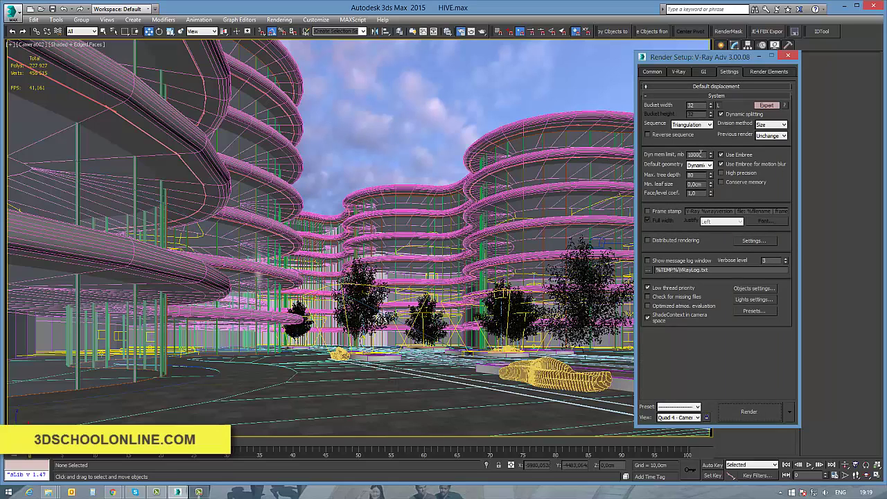
double_click(696, 154)
text(20)
double_click(691, 105)
text(2)
key(BackSpace)
text(30)
key(Return)
Expand the V-Ray frame buffer and browse for the separate render channels output file.
click(767, 73)
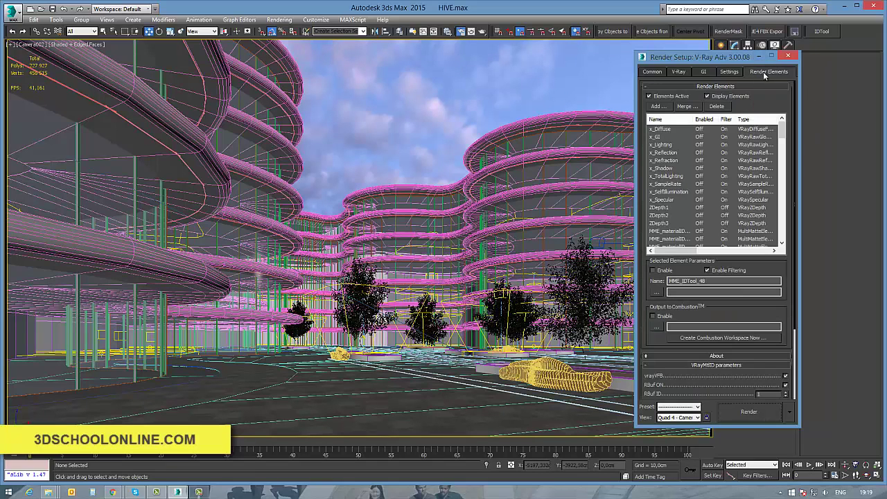
click(680, 72)
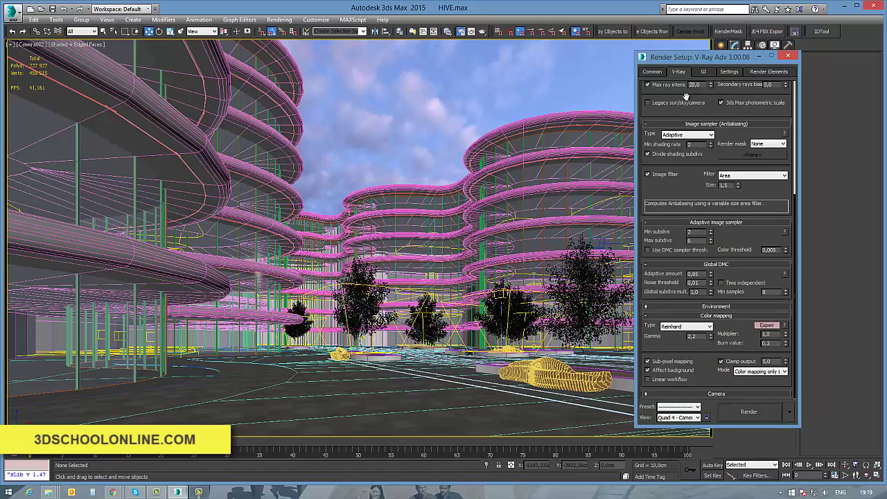
scroll(682, 182, up, 5)
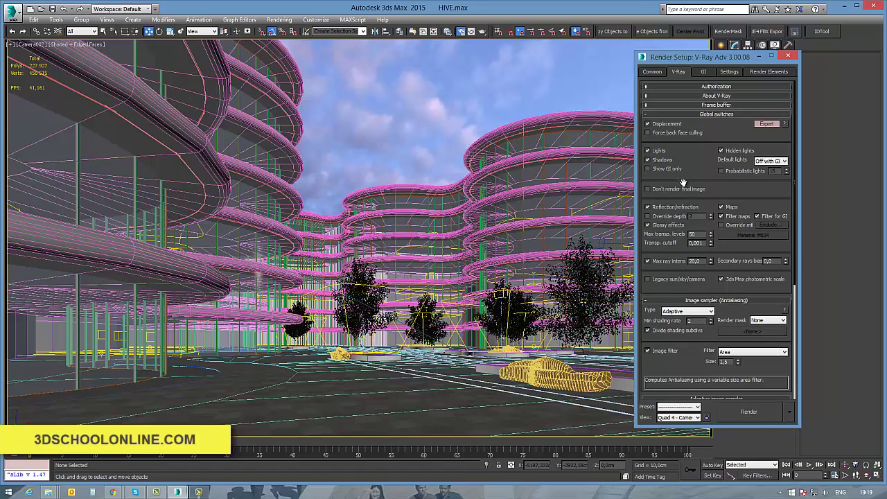
click(702, 109)
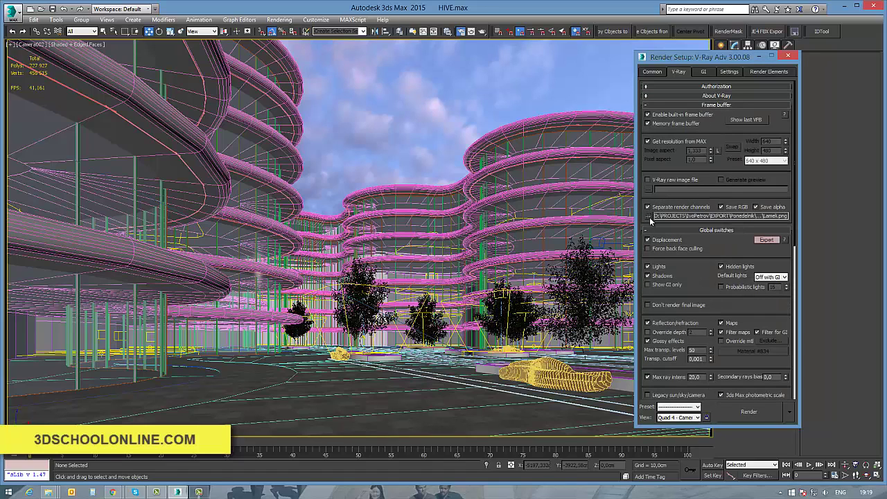
click(650, 218)
click(114, 25)
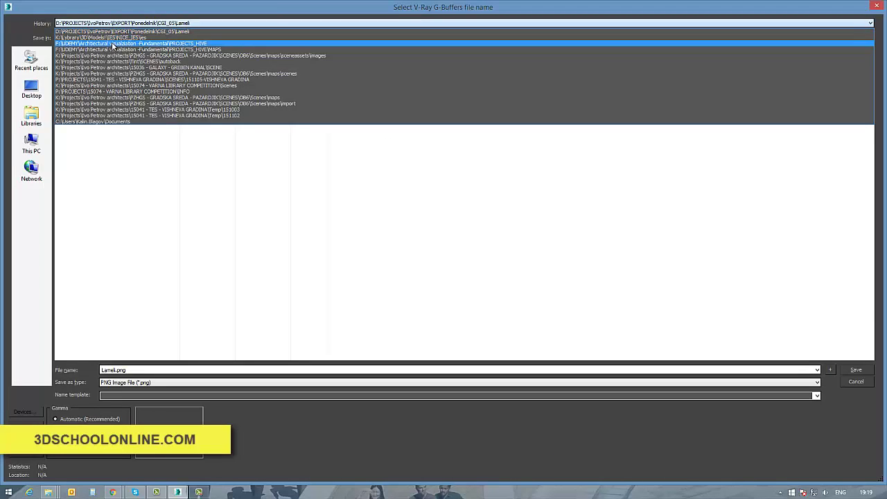
Make a new Render folder under PROJECTS_HIVE, open it, and enter HIVE_Elements as file name.
click(113, 43)
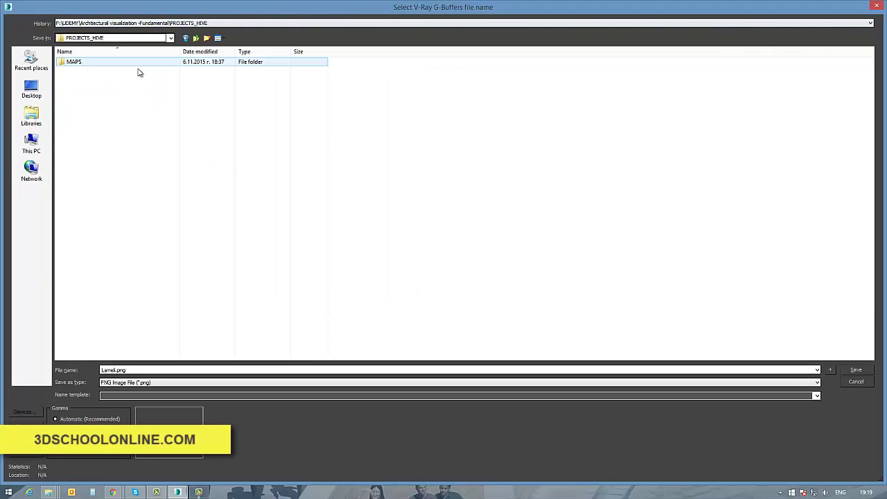
click(207, 38)
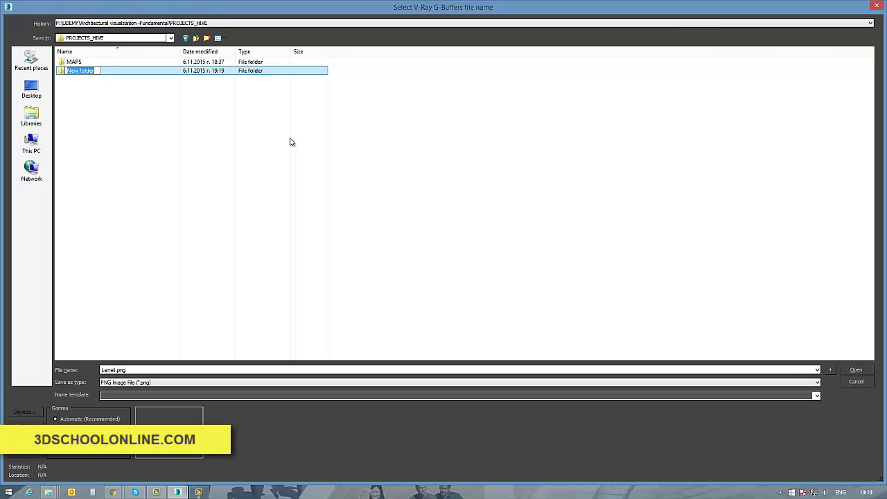
text(Render)
key(Return)
key(Return)
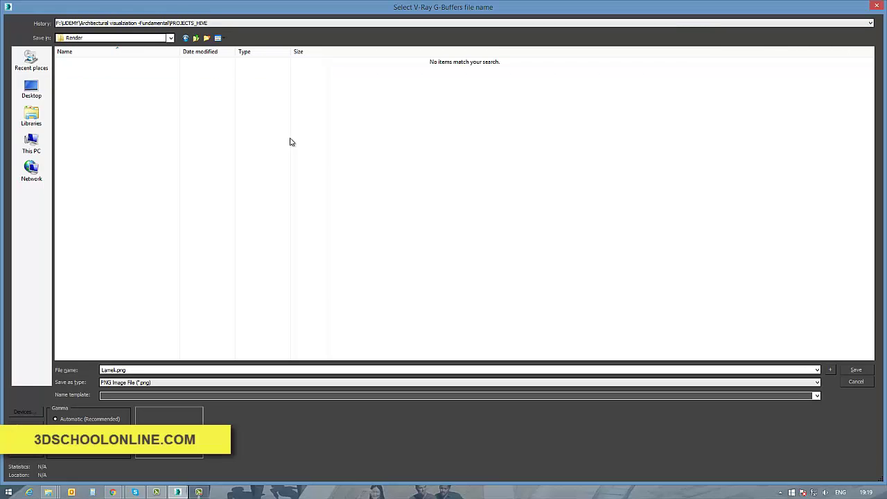
double_click(146, 369)
text(H)
text(IVE_Elements)
key(Return)
Dismiss the PNG options and switch the output type to TIF Image File.
drag(477, 162, 509, 166)
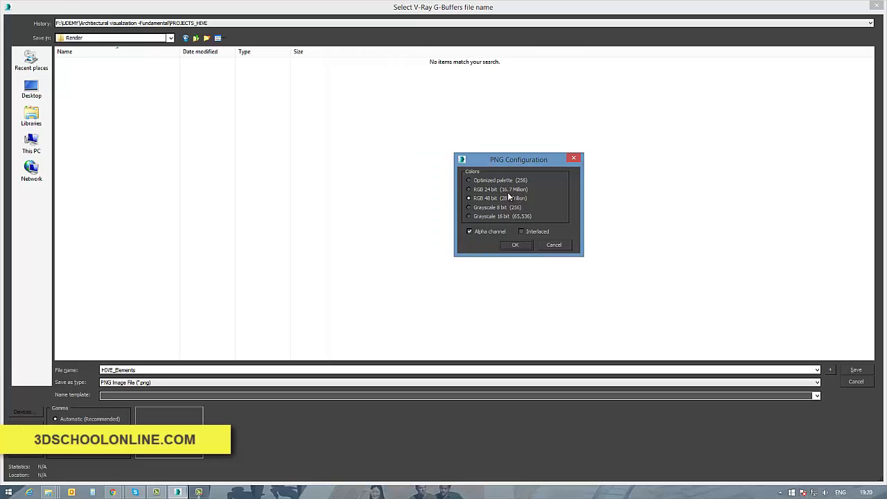
click(557, 247)
click(496, 383)
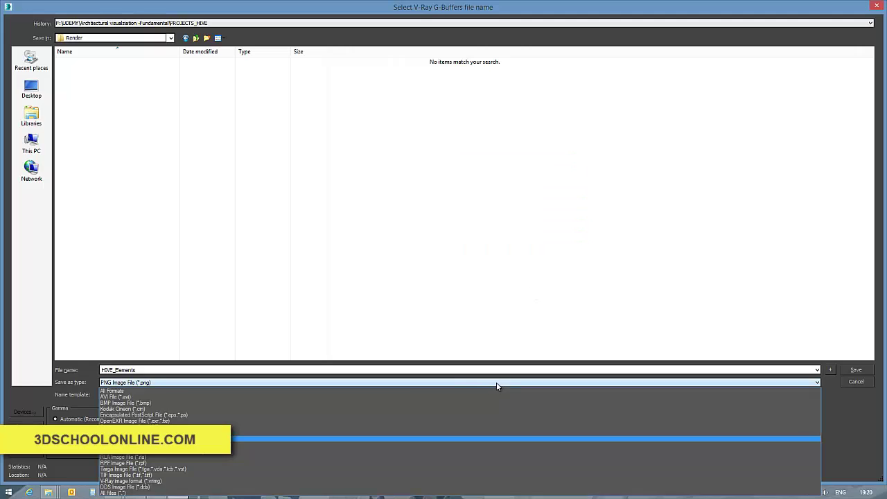
click(168, 476)
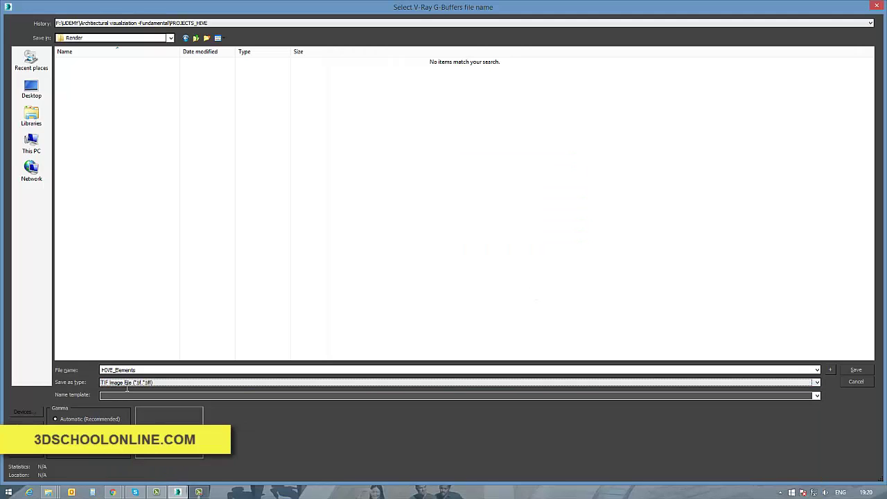
click(28, 423)
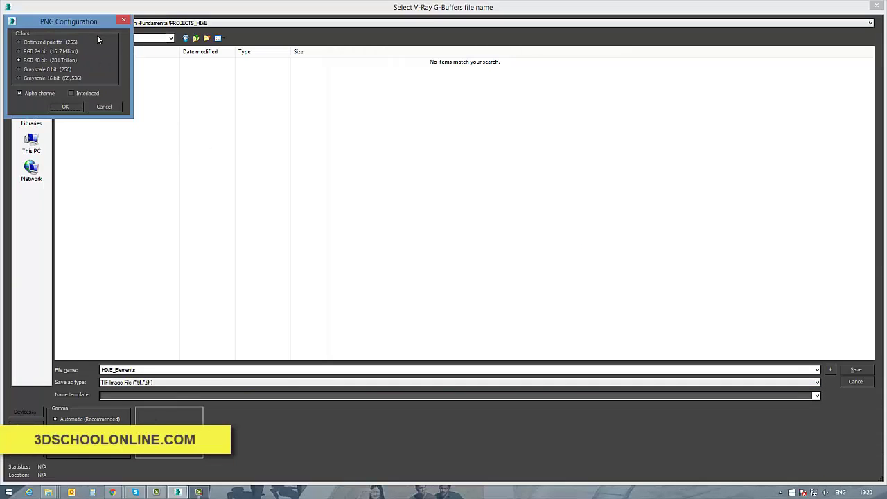
drag(535, 156, 565, 166)
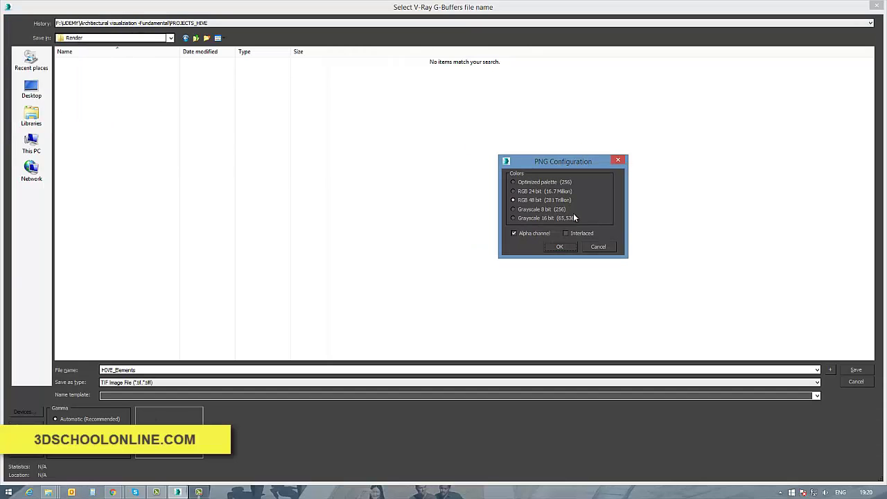
click(545, 192)
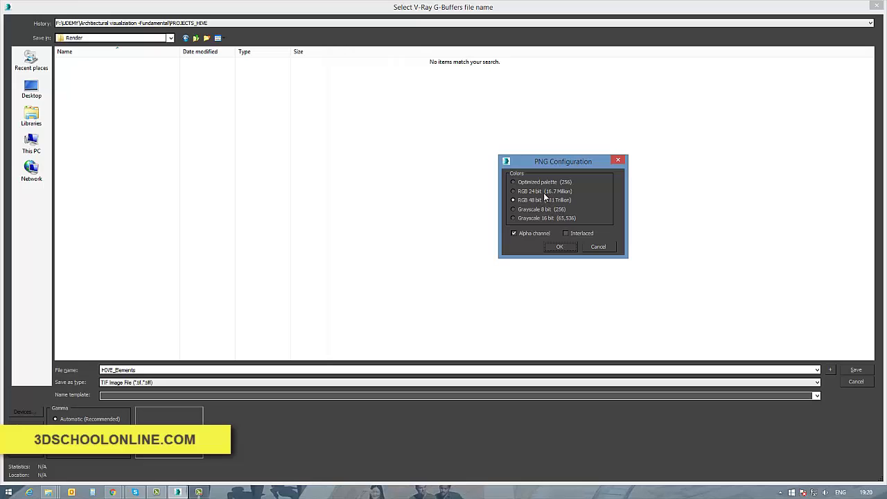
click(565, 248)
Save HIVE_Elements with 16-bit colour chosen in TIF Image Control.
click(855, 370)
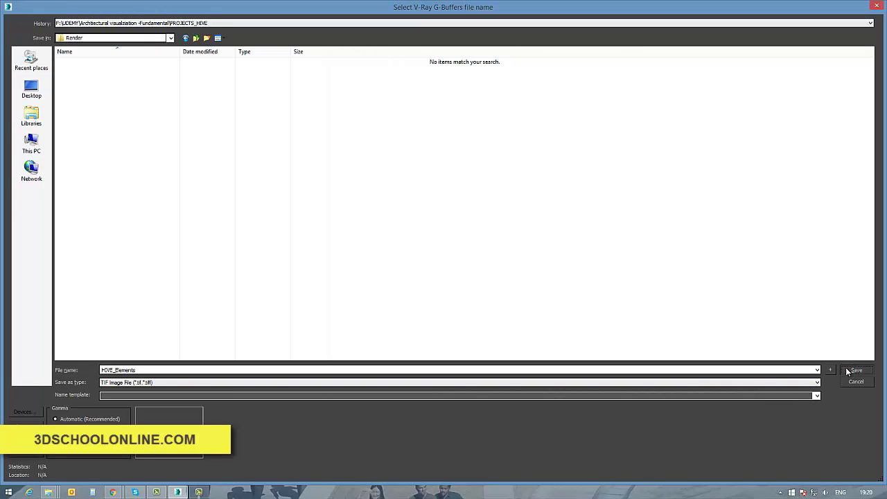
click(403, 245)
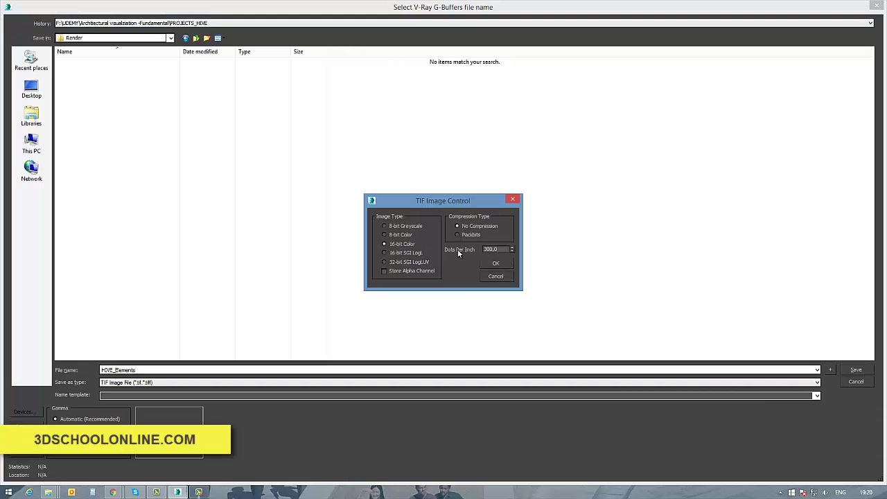
click(496, 264)
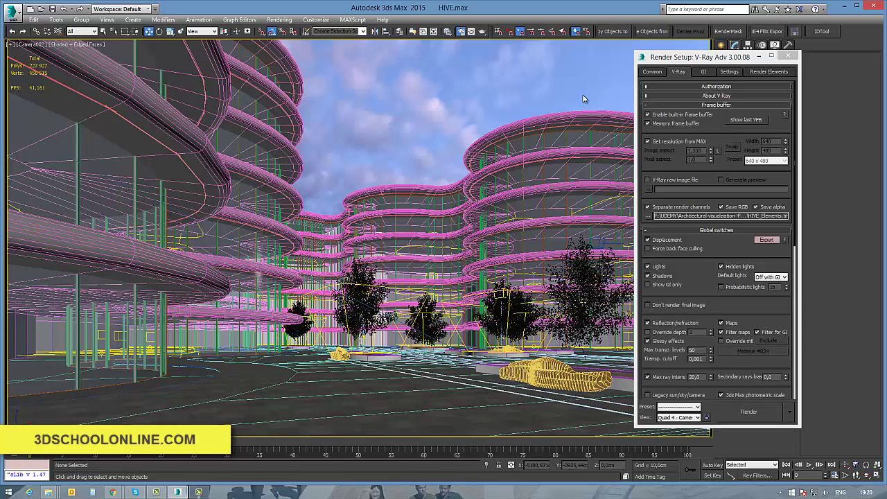
drag(683, 59, 673, 61)
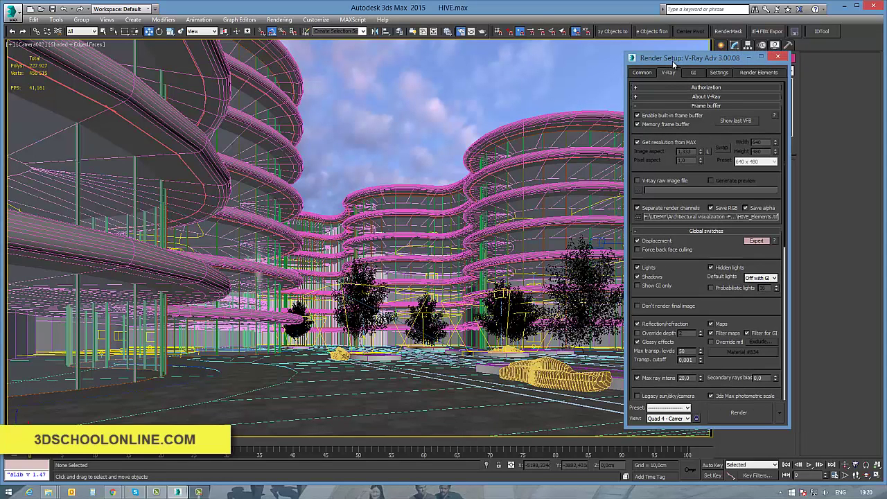